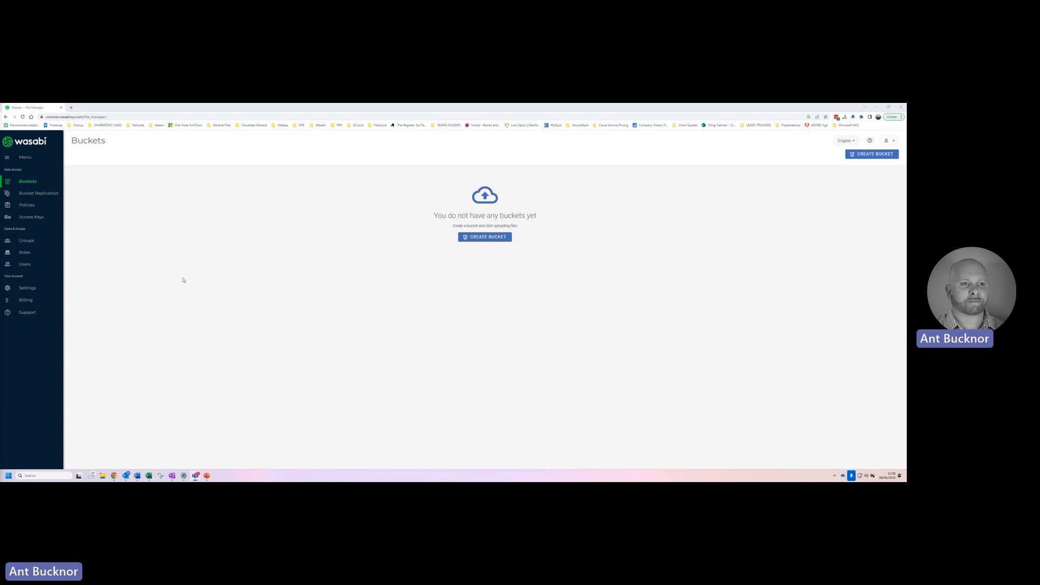
Step: Start a new bucket named cloudlake-wasabi in the London eu-west-1 region and proceed to its properties
{"action": "left_click", "coordinate": [481, 236]}
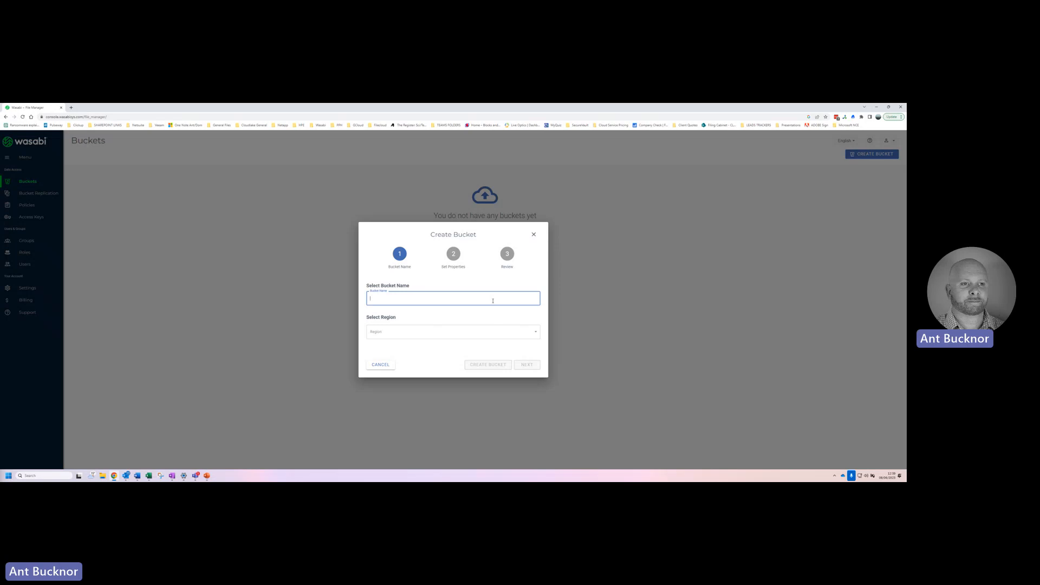
{"action": "type", "text": "cloudlake"}
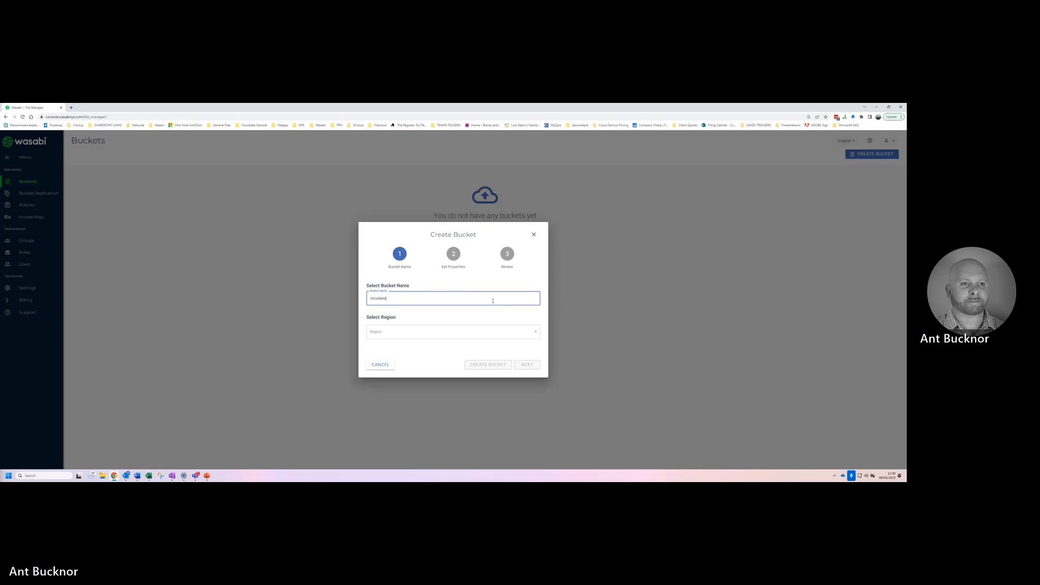
{"action": "type", "text": "-wasabi"}
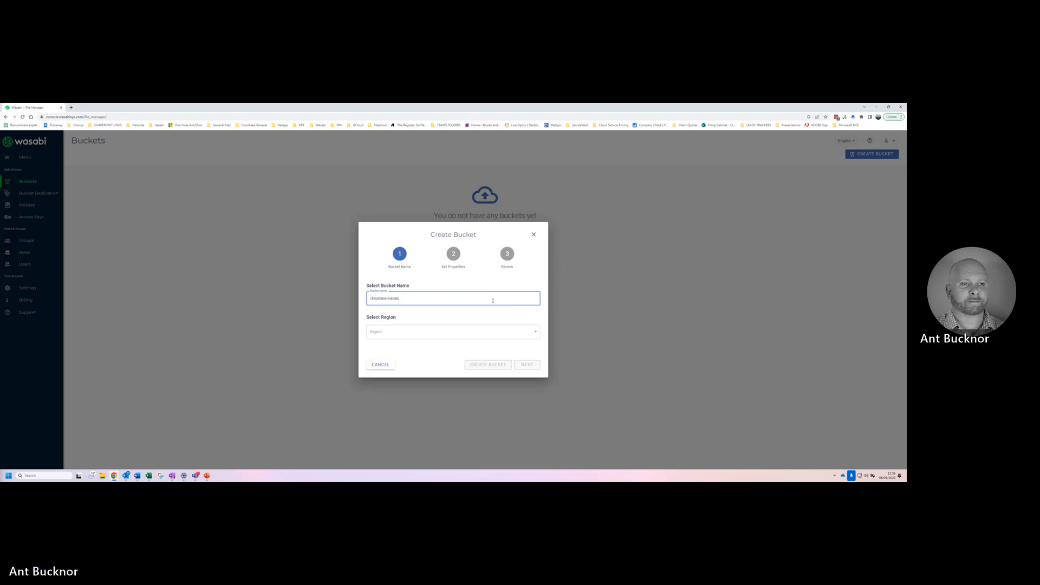
{"action": "left_click", "coordinate": [501, 333]}
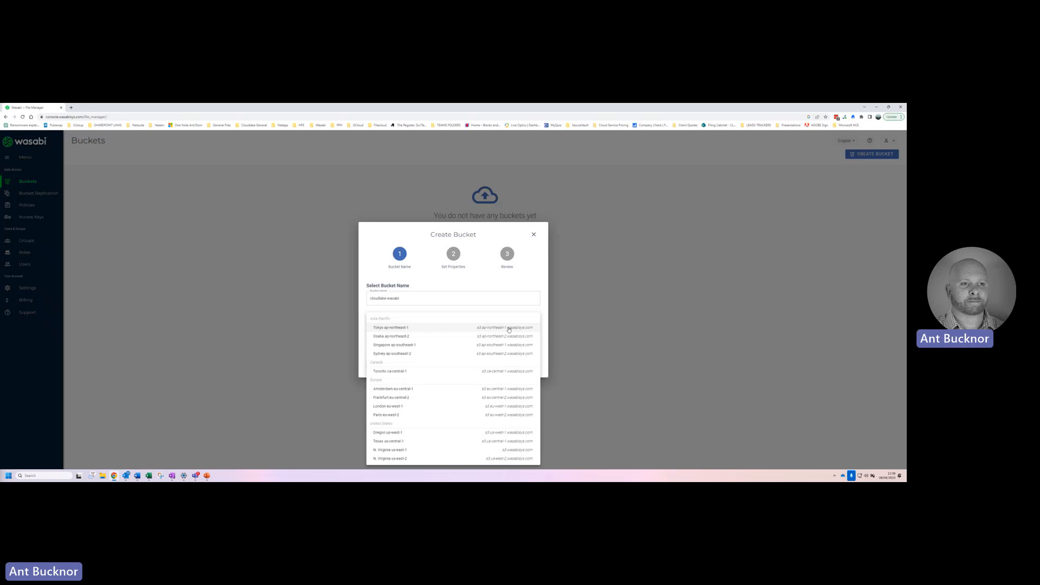
{"action": "left_click", "coordinate": [444, 407]}
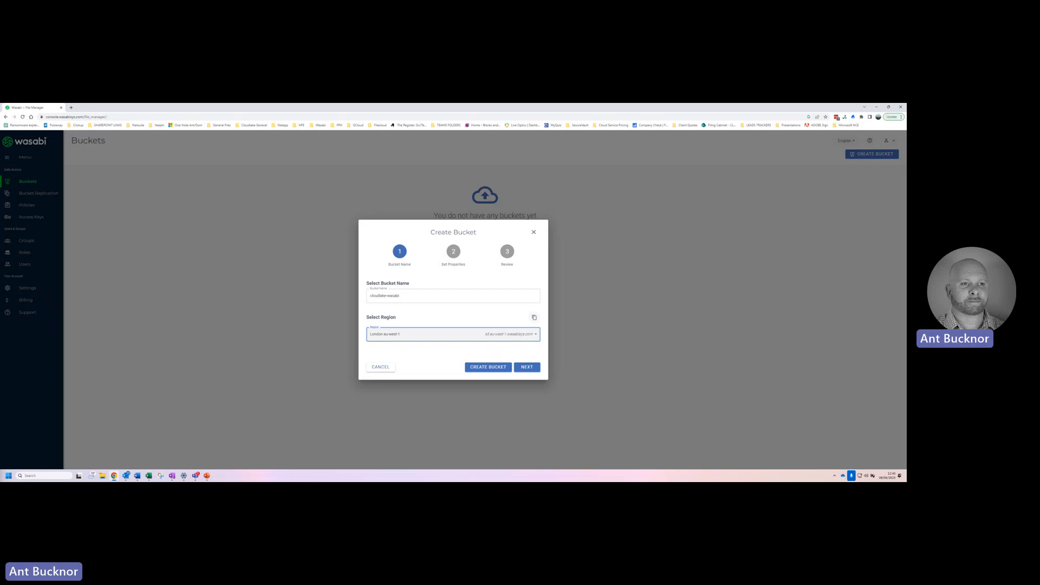
{"action": "left_click", "coordinate": [533, 367]}
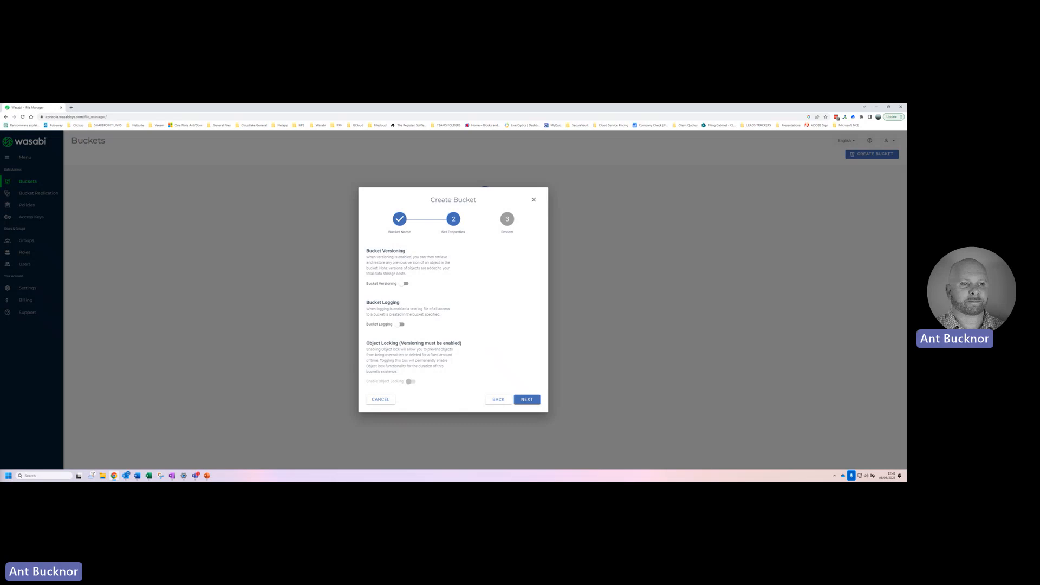
Step: Enable bucket versioning and object locking, then create the bucket
{"action": "left_click", "coordinate": [405, 284]}
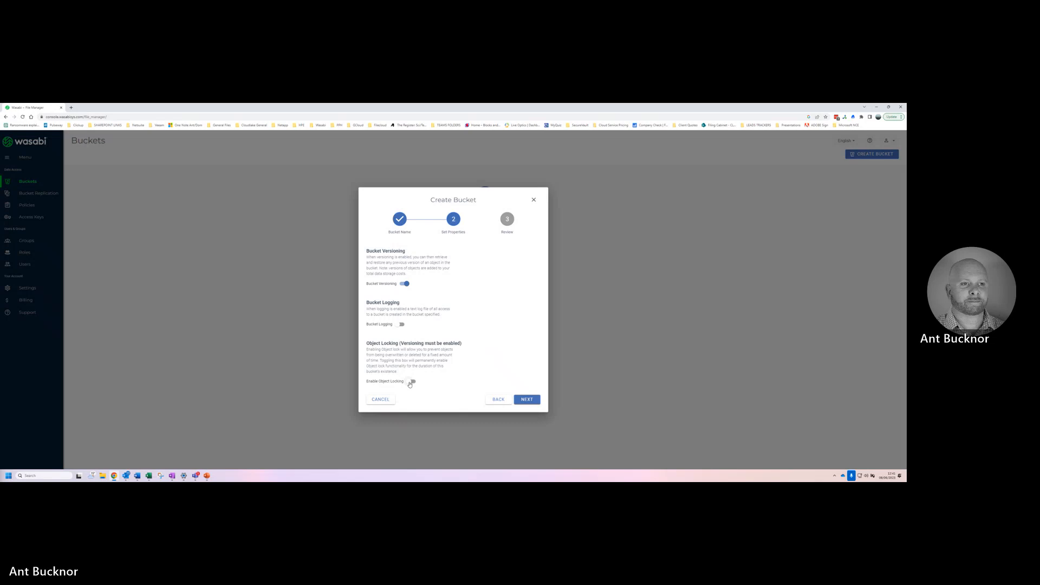
{"action": "left_click", "coordinate": [410, 383]}
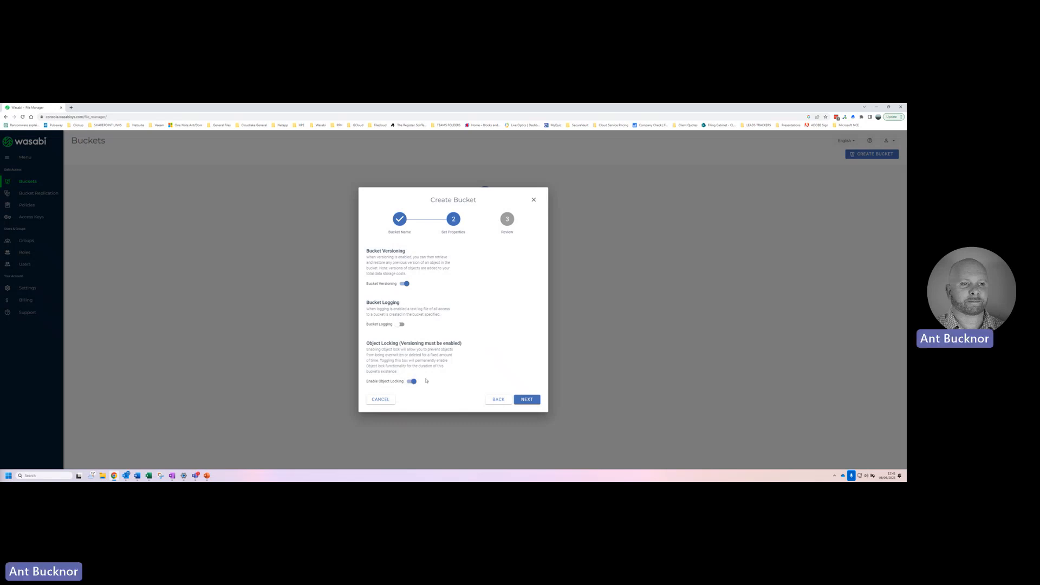
{"action": "left_click", "coordinate": [535, 401]}
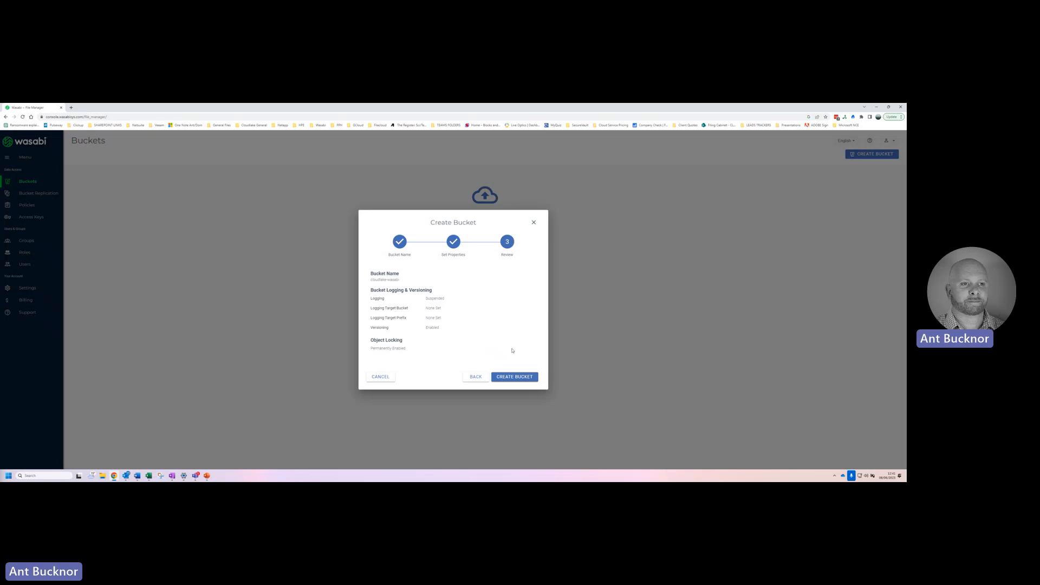
{"action": "left_click", "coordinate": [514, 379]}
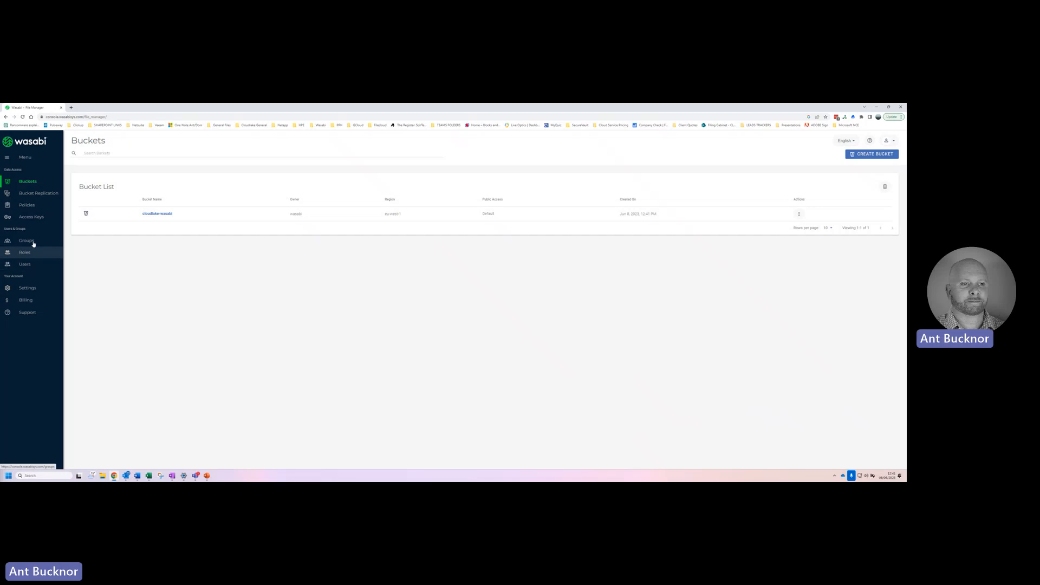
Step: View the bucket replication provider options in Cloud Sync Manager and return to the storage console
{"action": "left_click", "coordinate": [45, 195]}
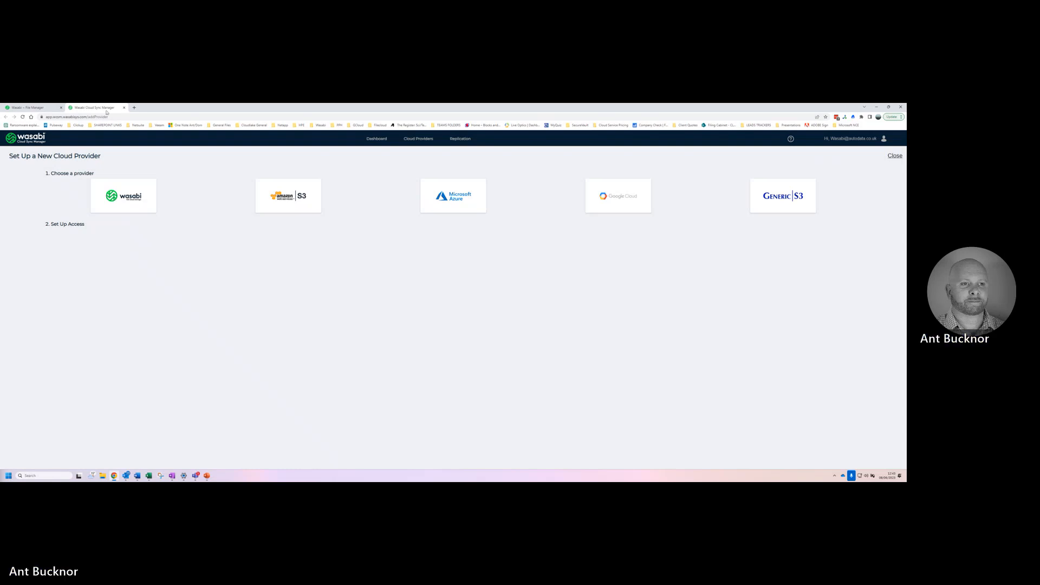
{"action": "left_click", "coordinate": [124, 107]}
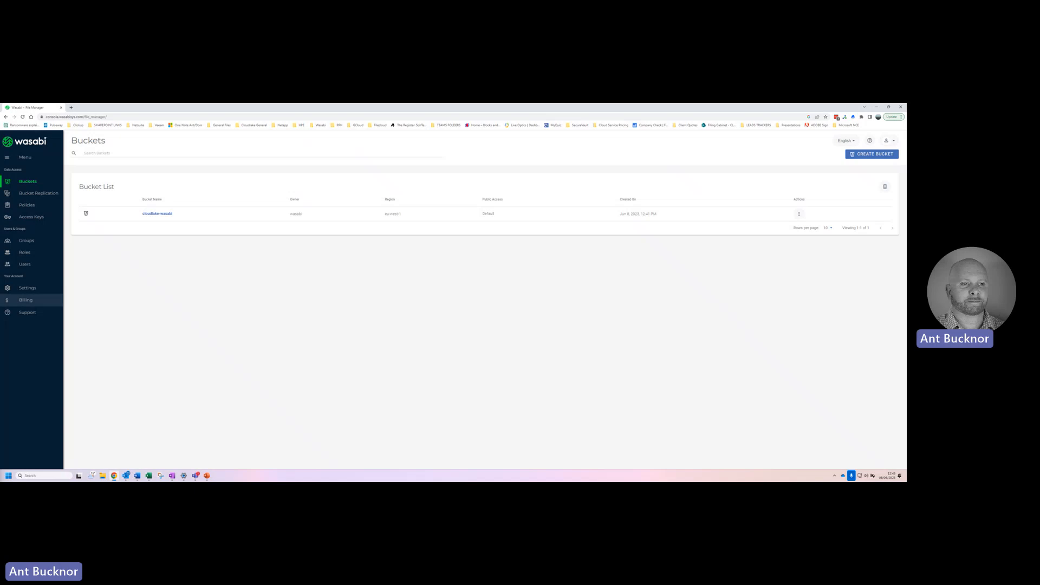
Step: Delete the existing root account access key
{"action": "left_click", "coordinate": [45, 219]}
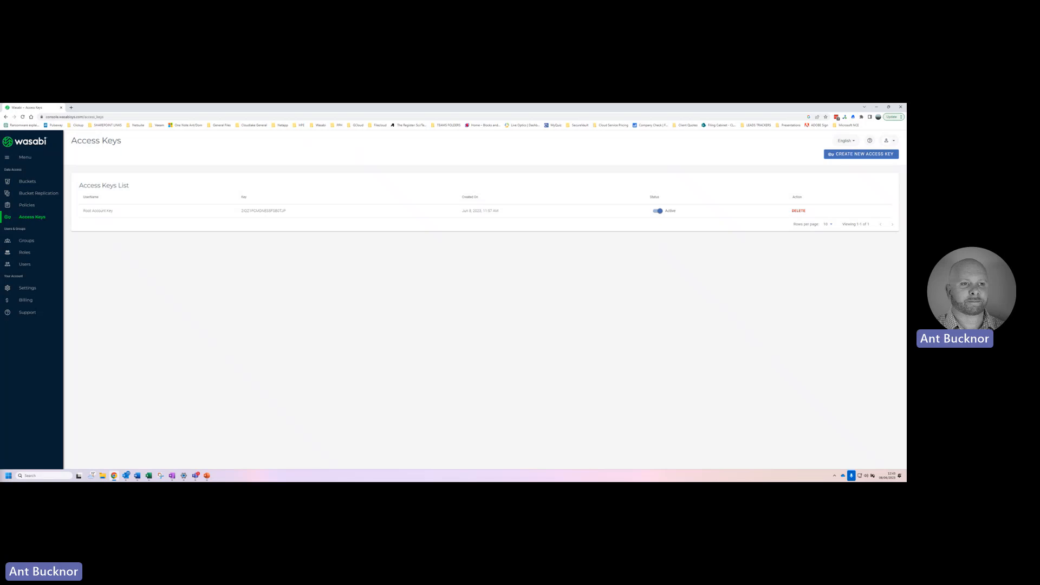
{"action": "left_click", "coordinate": [800, 212]}
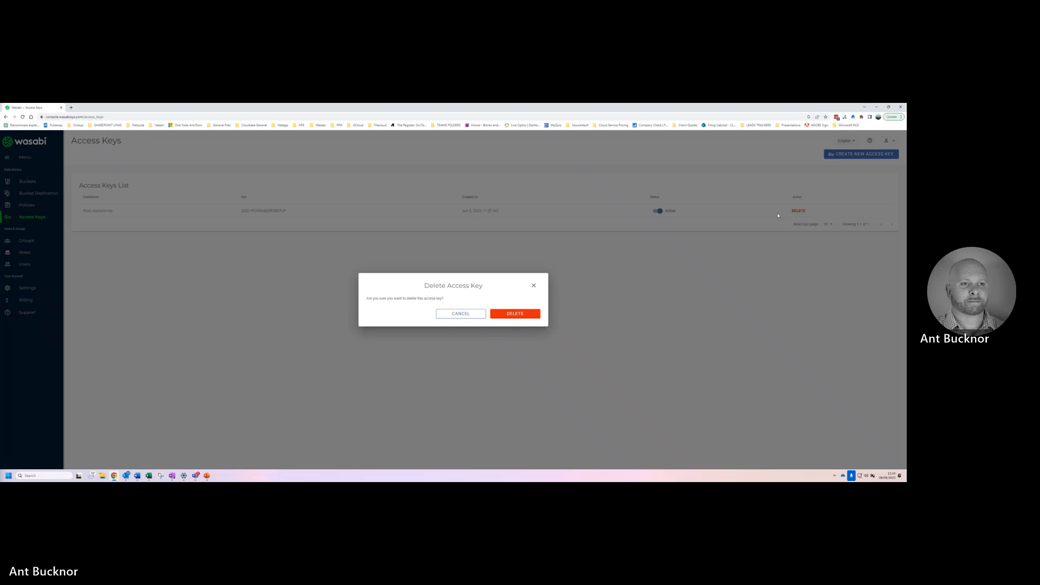
{"action": "left_click", "coordinate": [516, 315]}
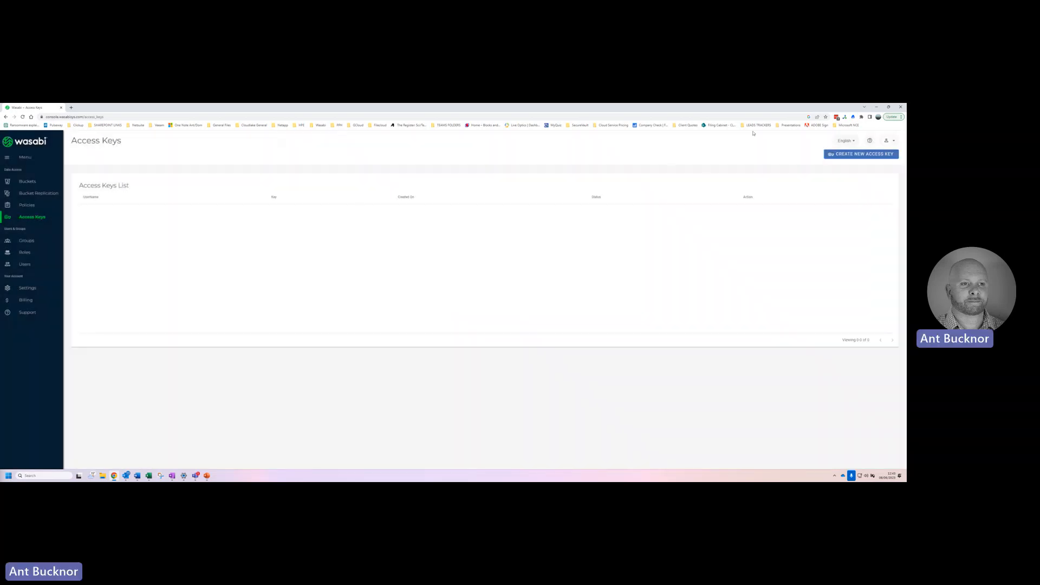
Step: Create a new access key for the root user, reveal its secret key and close the dialog
{"action": "left_click", "coordinate": [871, 155]}
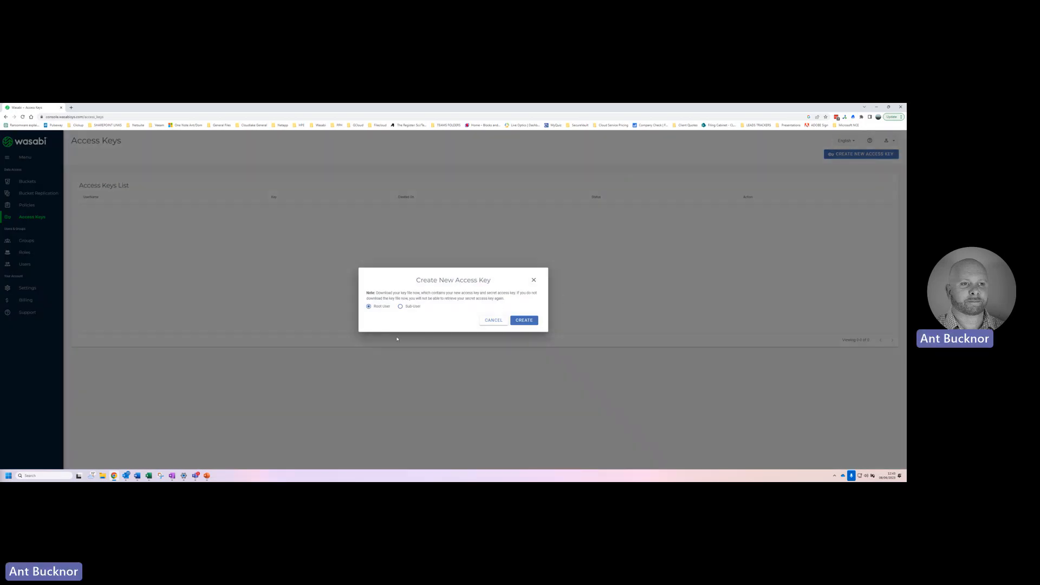
{"action": "left_click", "coordinate": [531, 322]}
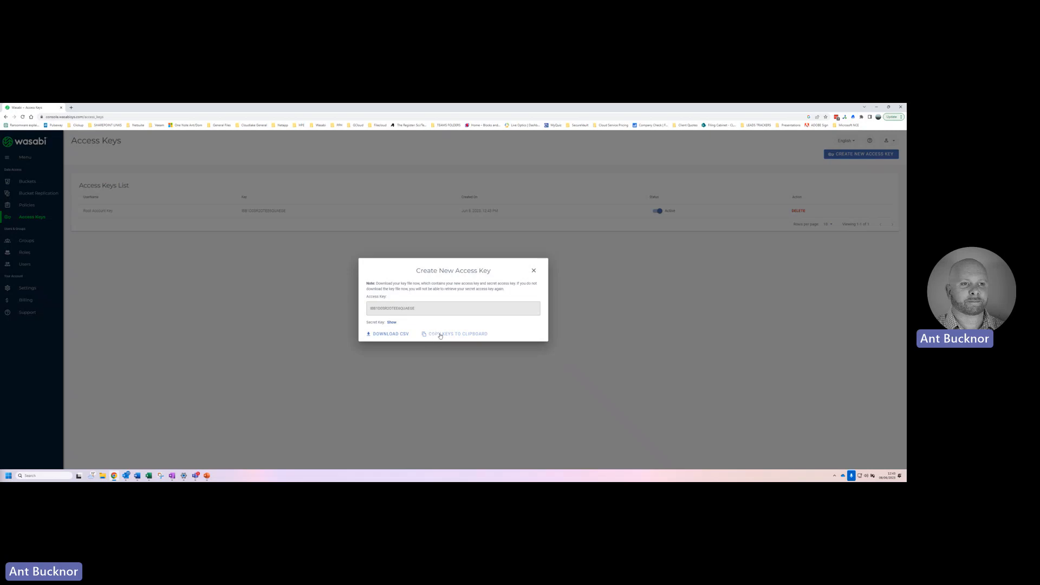
{"action": "left_click", "coordinate": [392, 322]}
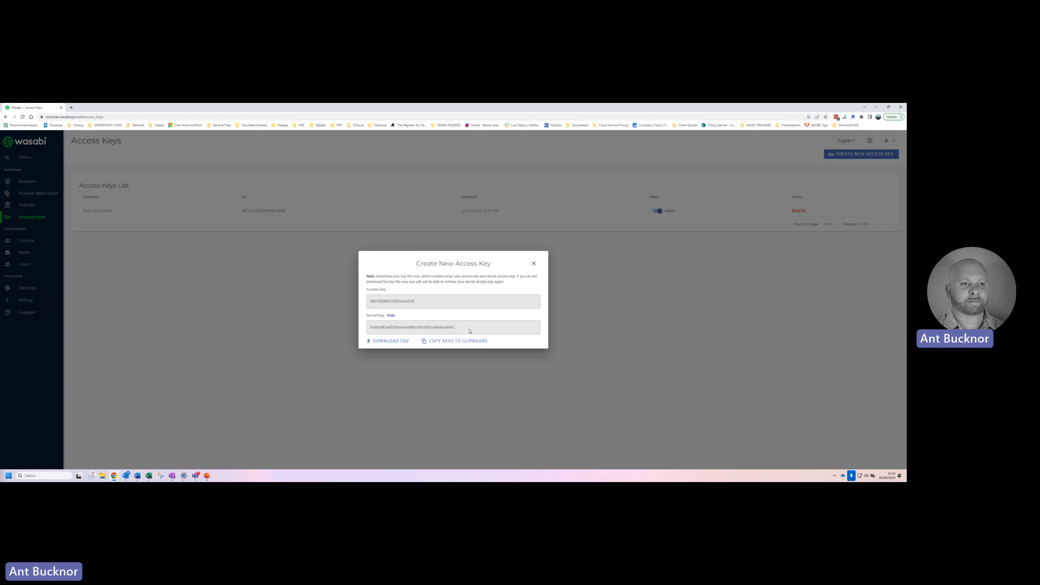
{"action": "left_click", "coordinate": [320, 325]}
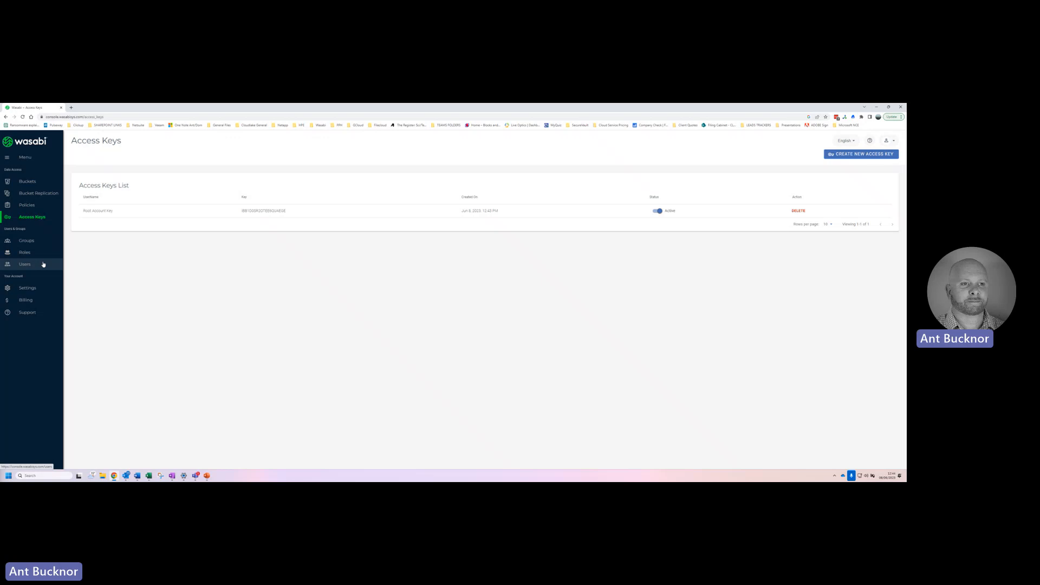
Step: Review the MFA settings in the account settings and collapse them again
{"action": "left_click", "coordinate": [37, 289]}
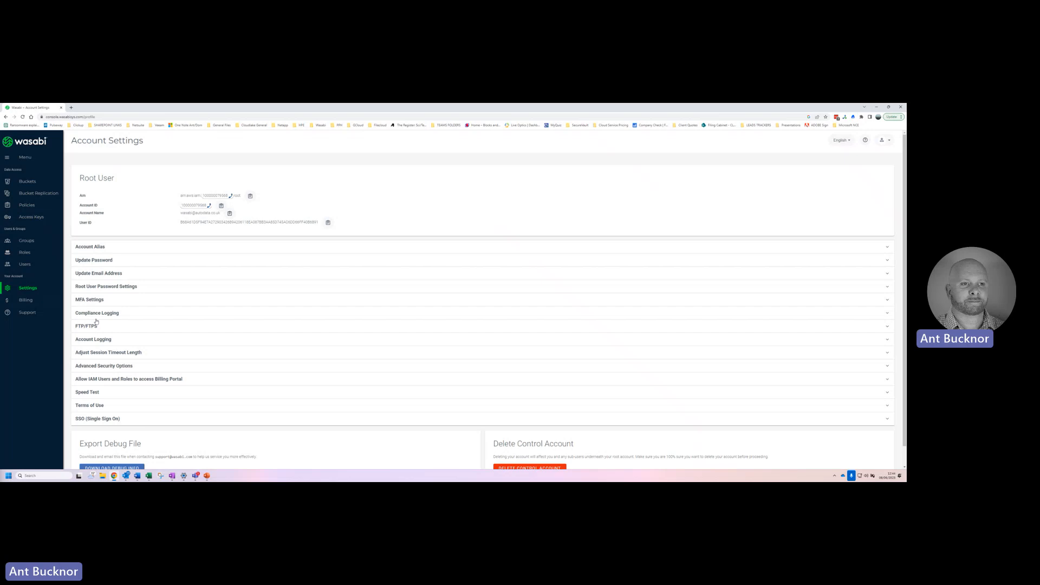
{"action": "left_click", "coordinate": [91, 300]}
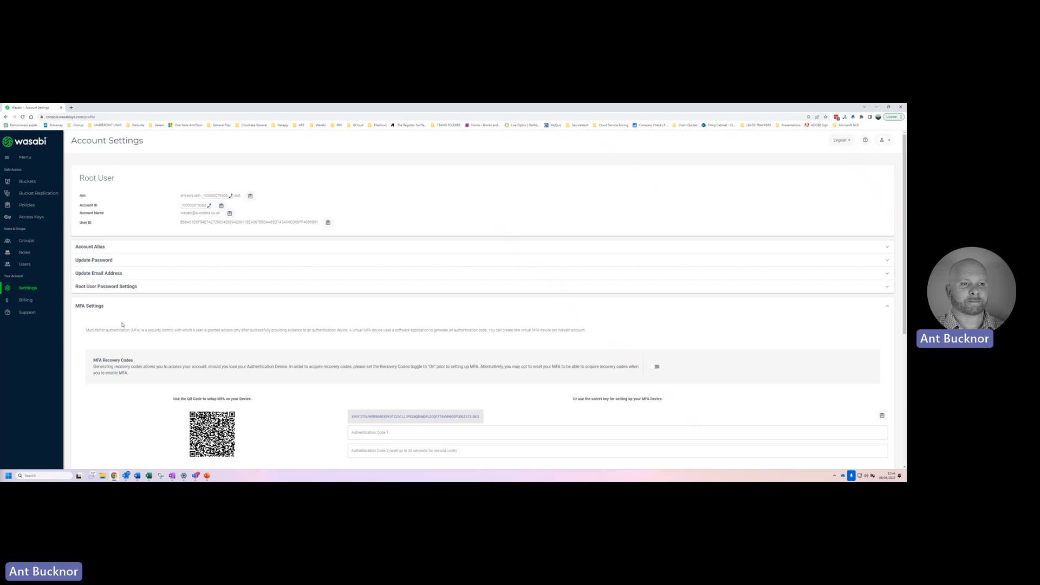
{"action": "left_click", "coordinate": [108, 306]}
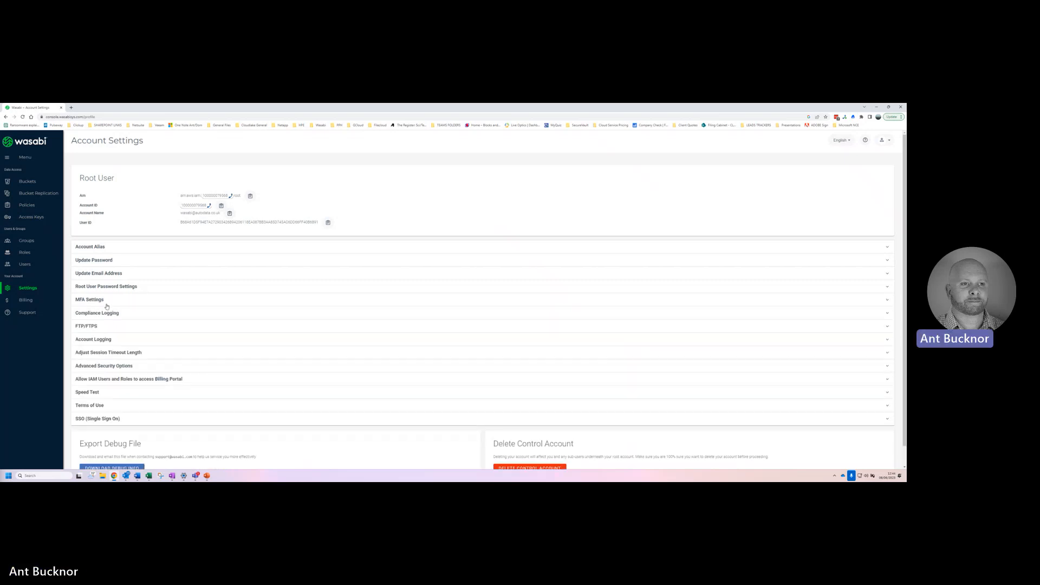
Step: Unlock the account's speed test by copying the displayed test password into its password field and submitting it
{"action": "left_click", "coordinate": [87, 392]}
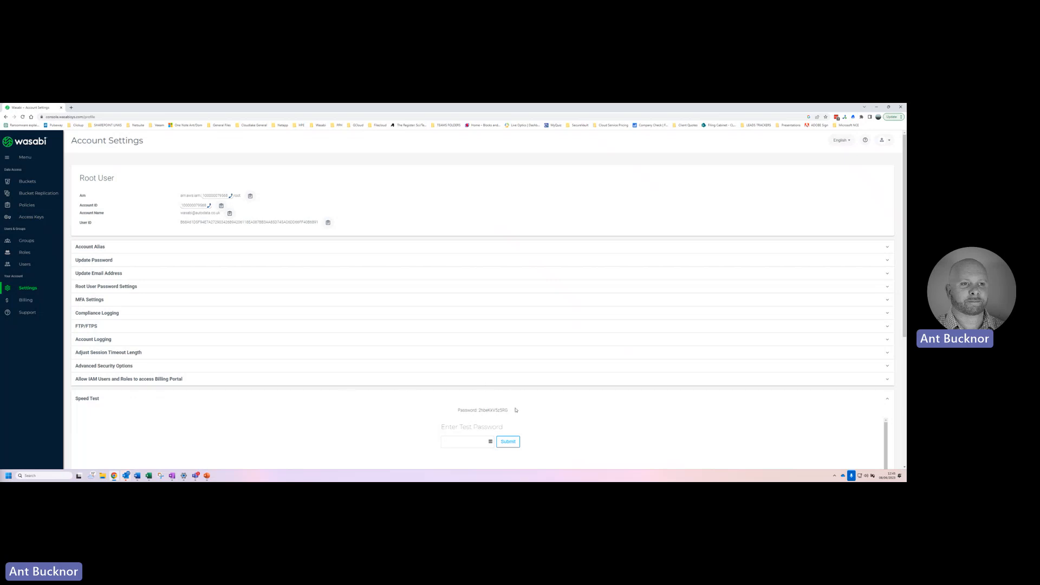
{"action": "left_click_drag", "start_coordinate": [509, 411], "coordinate": [480, 414]}
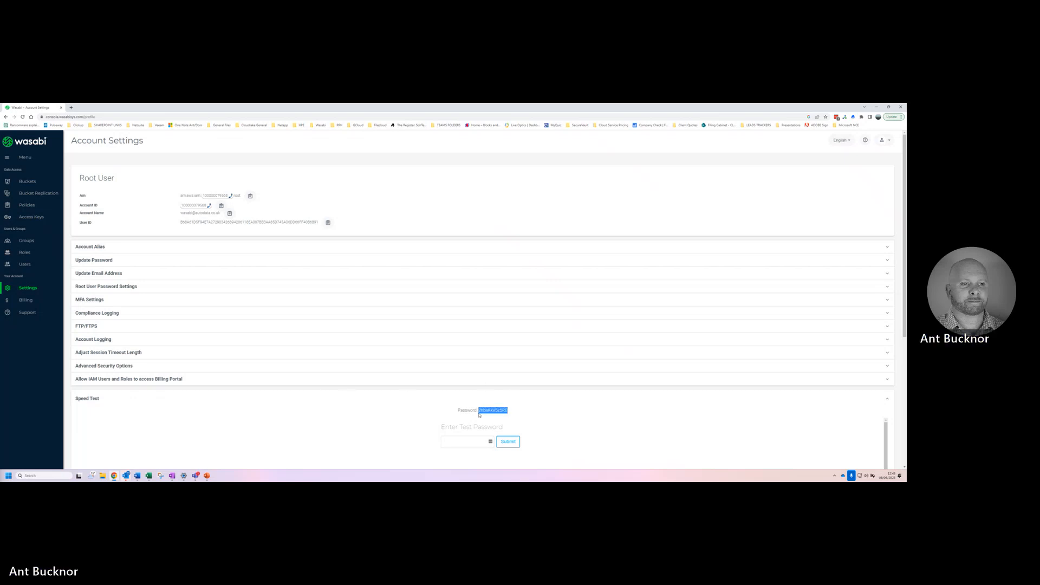
{"action": "left_click", "coordinate": [464, 442]}
{"action": "key", "text": "ctrl+v"}
{"action": "left_click", "coordinate": [508, 442]}
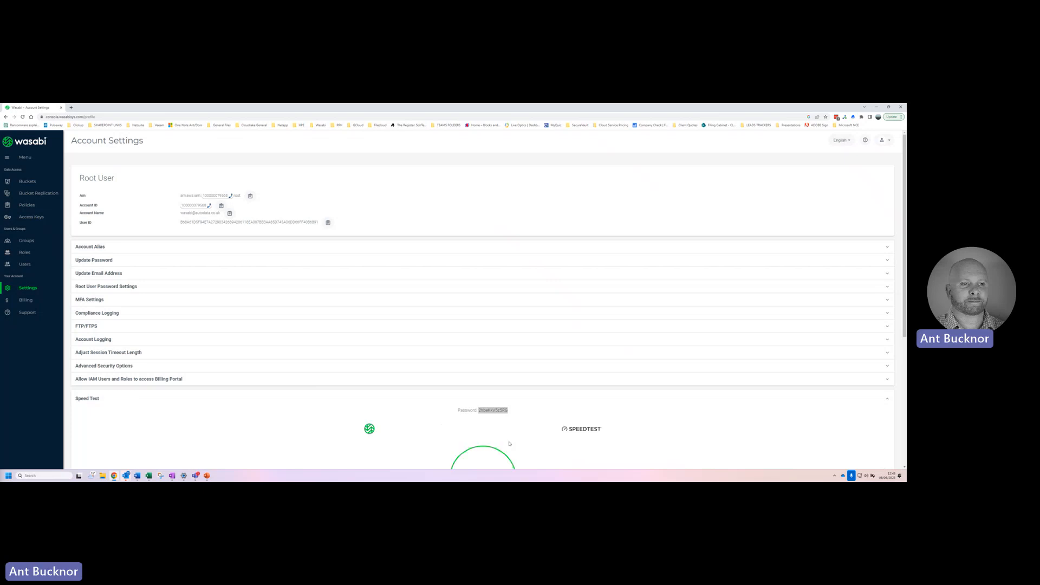
Step: Run the speed test against the Wasabi eu-west-1 host in London, then return to the bucket list
{"action": "scroll", "coordinate": [441, 406], "scroll_direction": "down", "scroll_amount": 4}
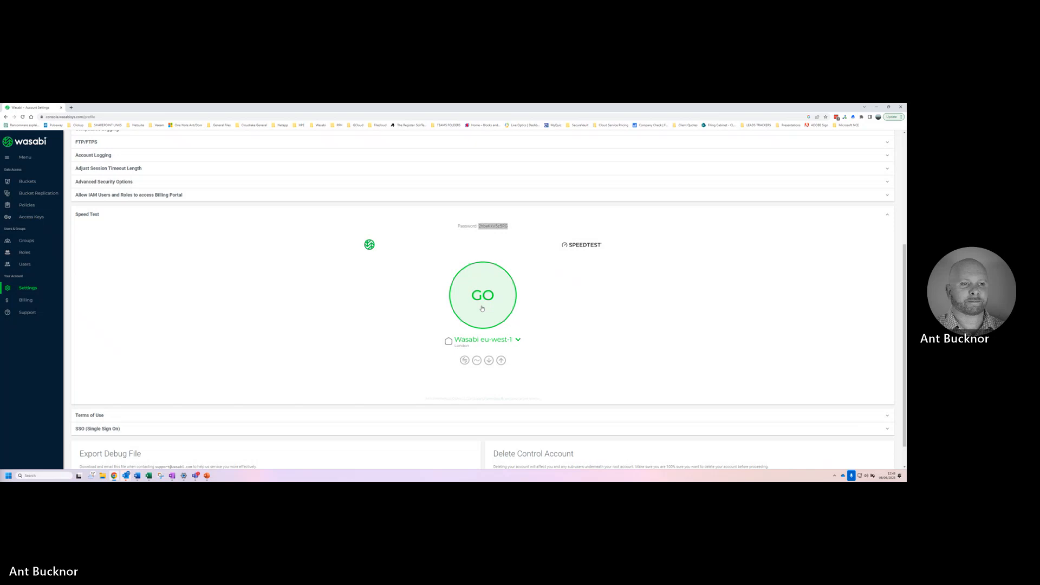
{"action": "left_click", "coordinate": [516, 340]}
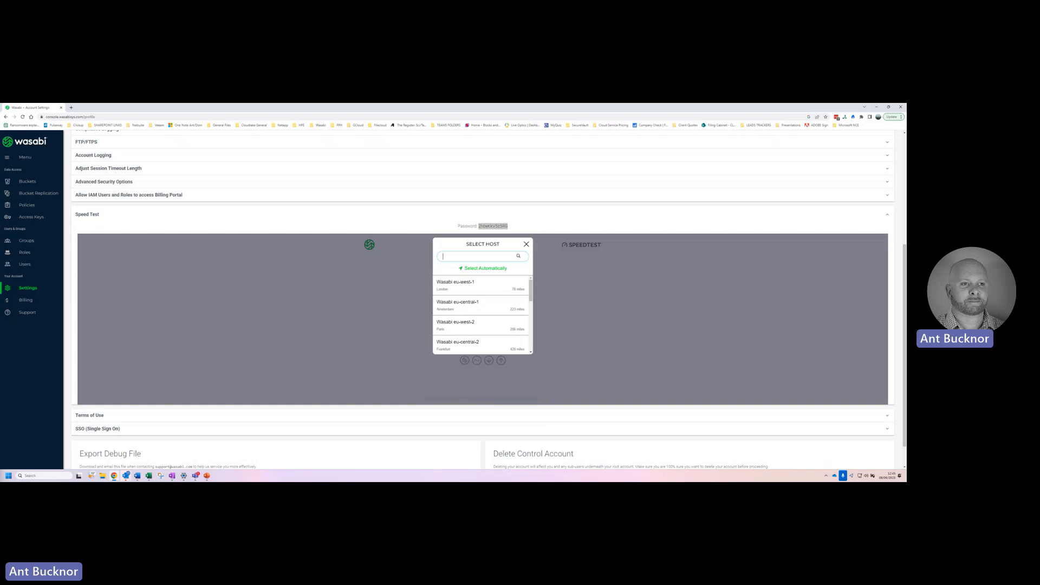
{"action": "left_click", "coordinate": [492, 292]}
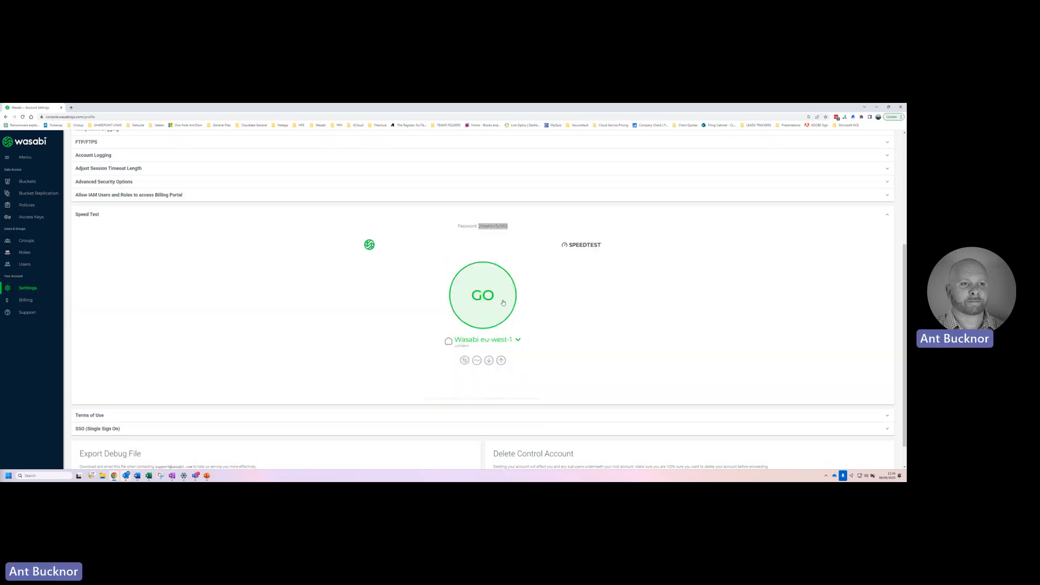
{"action": "left_click", "coordinate": [503, 303]}
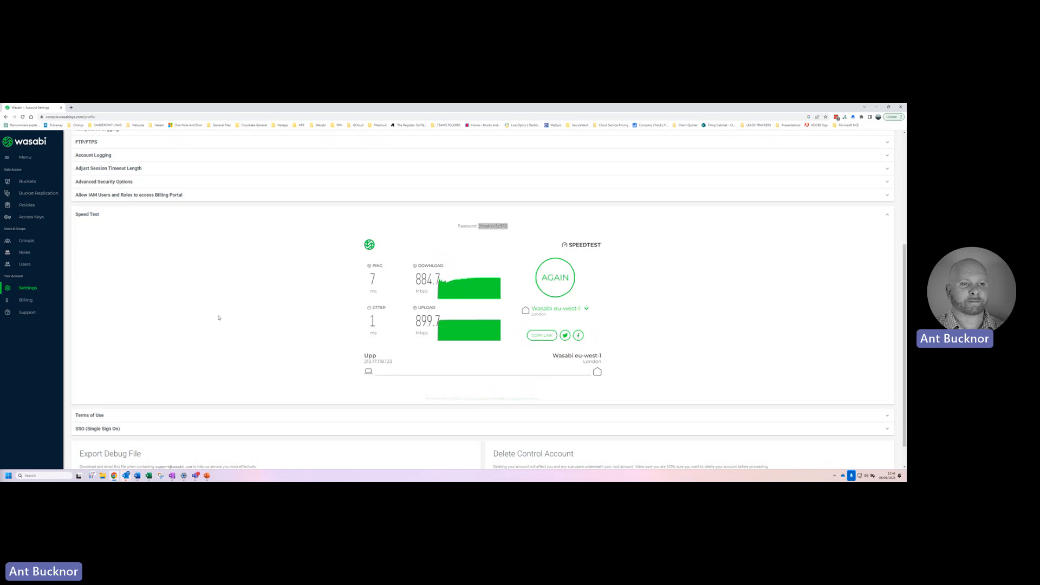
{"action": "left_click", "coordinate": [28, 182]}
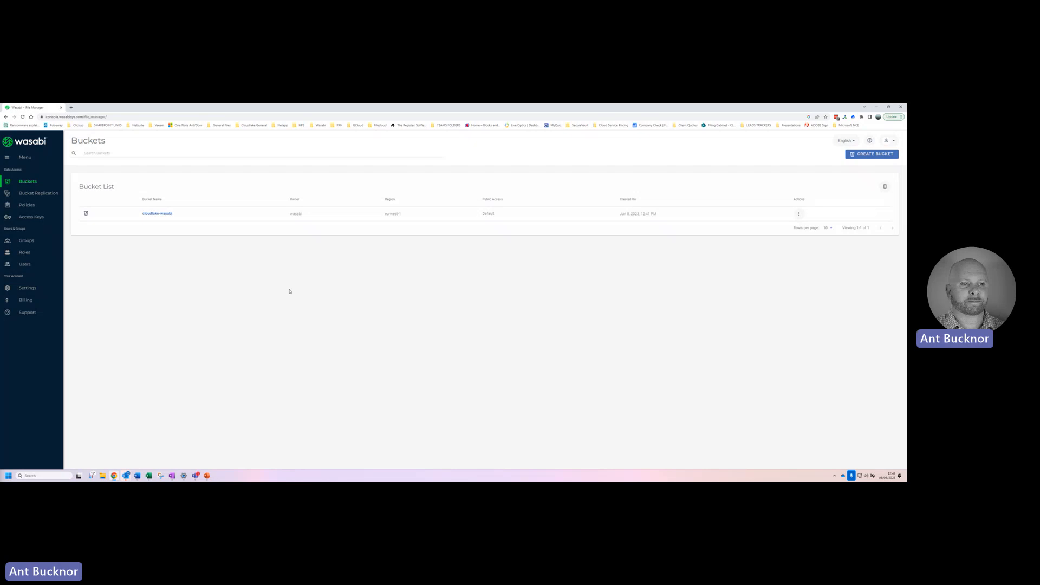